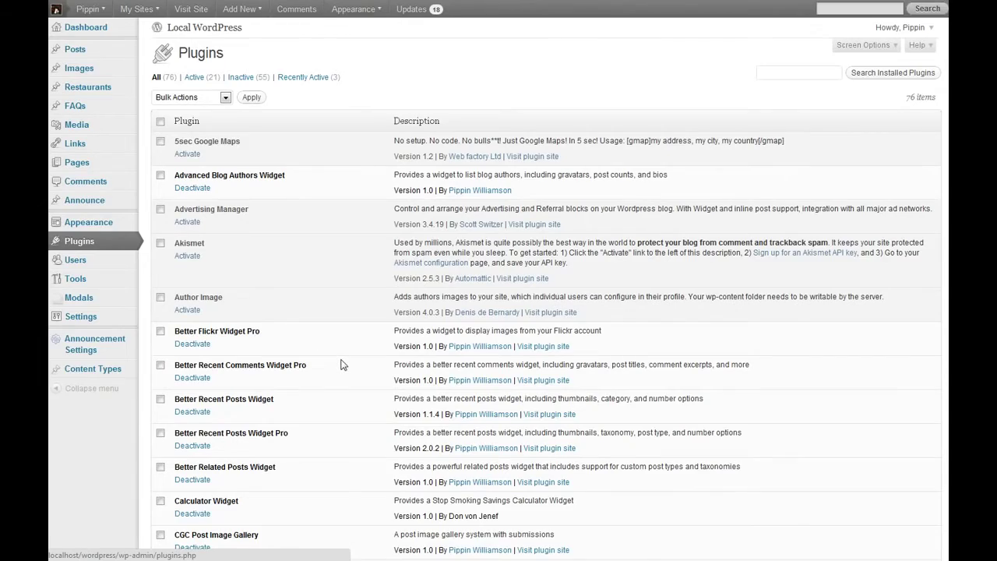
# - Activate the Posts By Taxonomy Widget Pro plugin
pyautogui.scroll(-13, 343, 365)
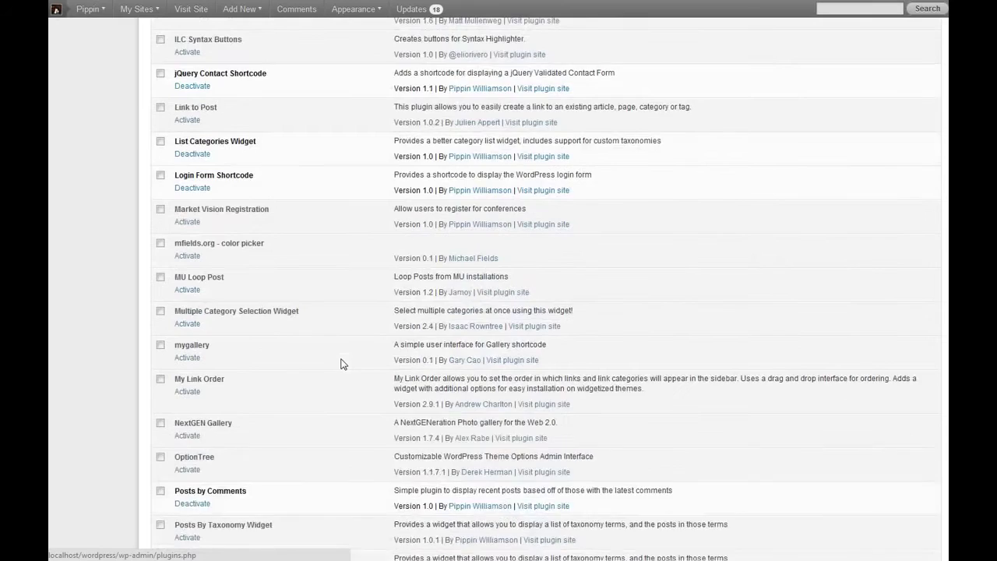
pyautogui.scroll(-3, 343, 365)
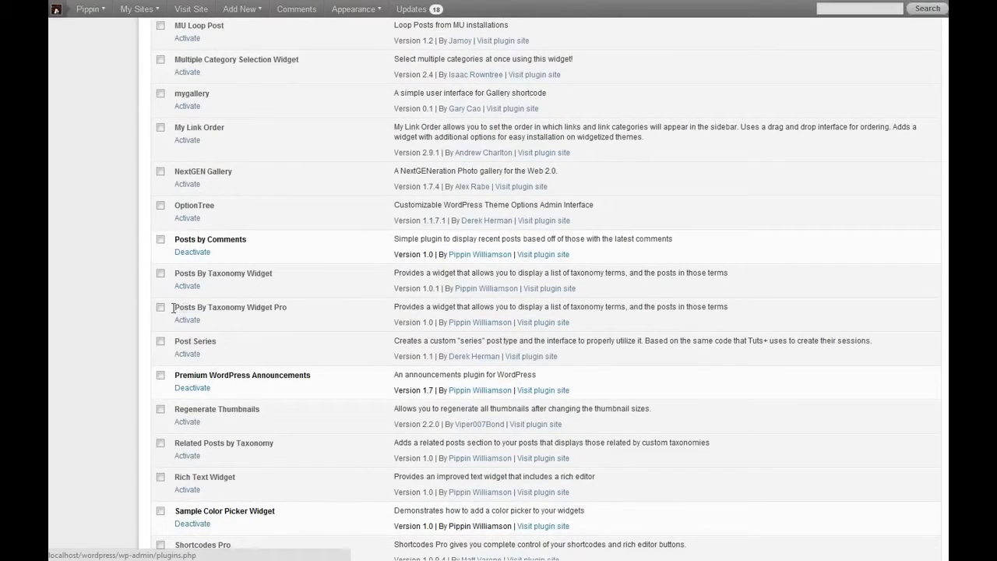
pyautogui.moveTo(172, 307); pyautogui.dragTo(288, 309)
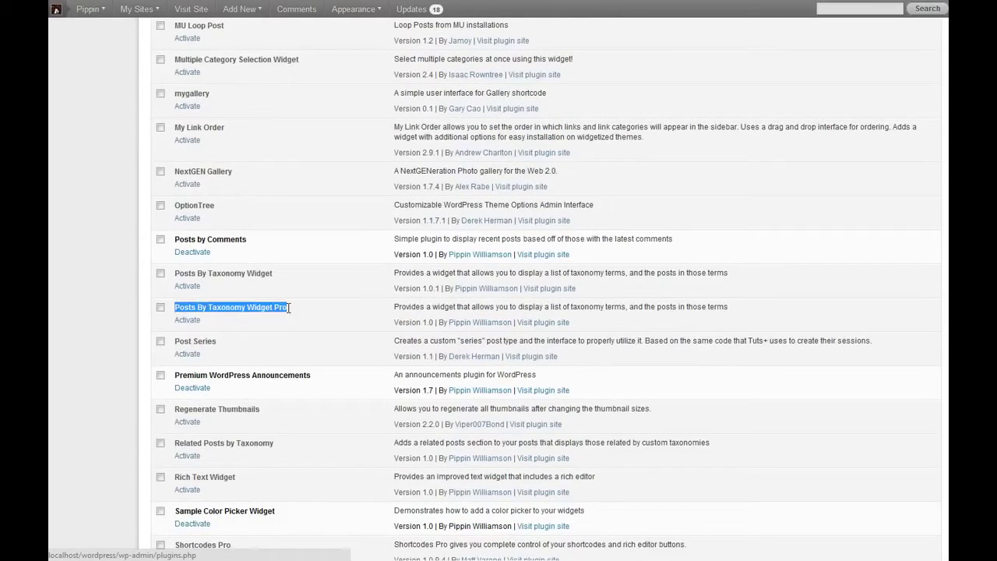
pyautogui.click(192, 324)
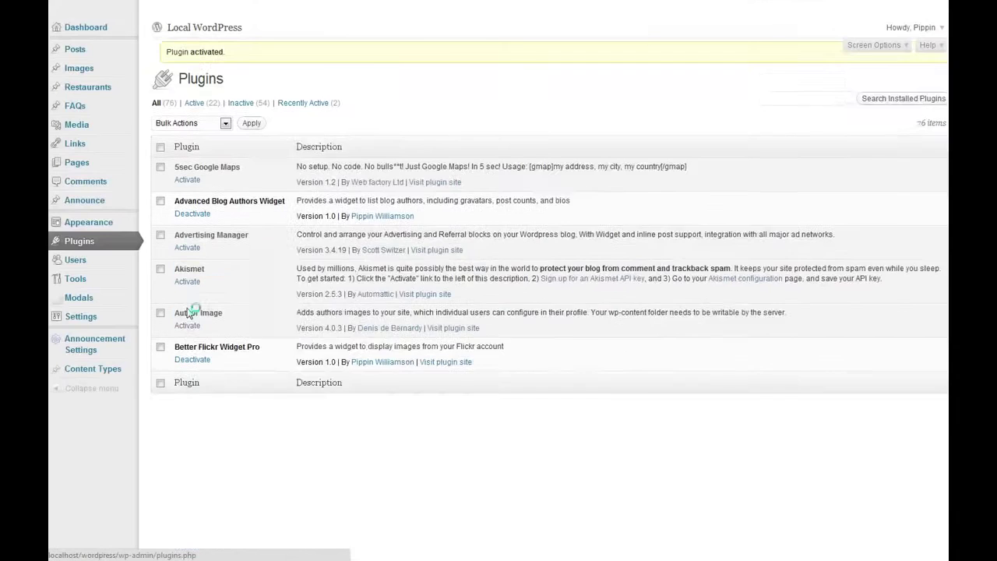
# - Add the Posts by Taxonomy Pro widget to the Primary Widget Area
pyautogui.click(132, 222)
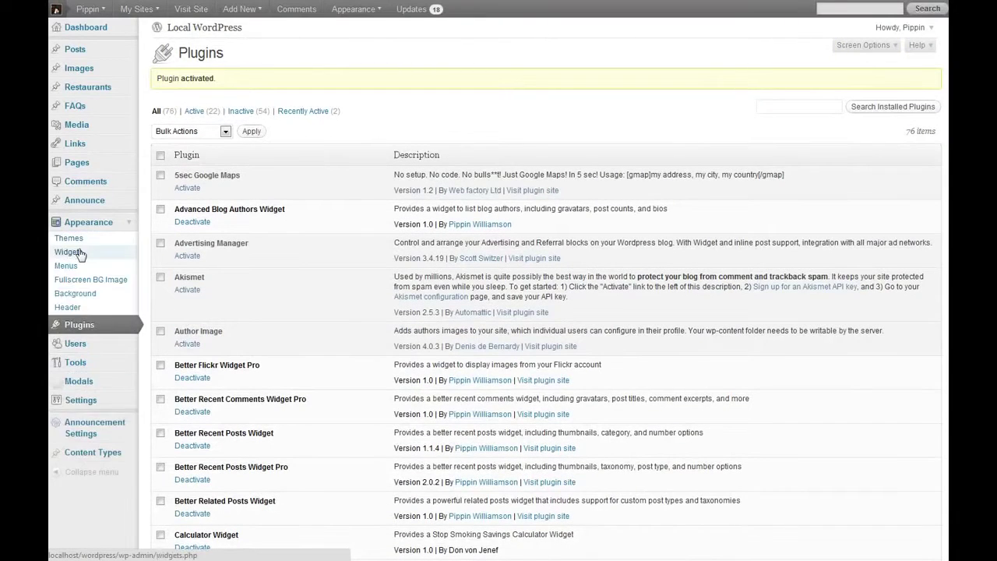
pyautogui.click(79, 254)
pyautogui.scroll(-2, 668, 306)
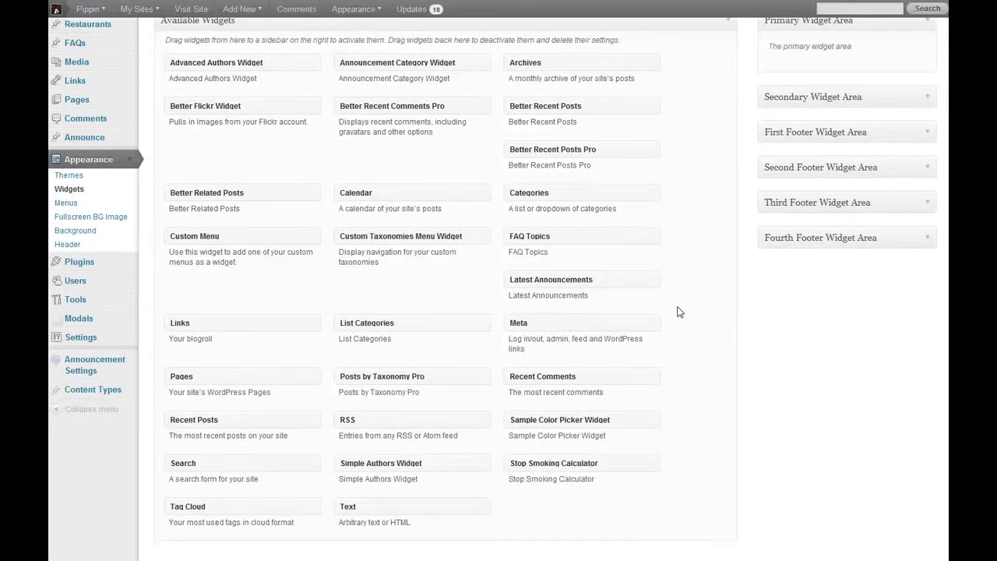
pyautogui.moveTo(392, 377); pyautogui.dragTo(832, 58)
pyautogui.scroll(2, 934, 171)
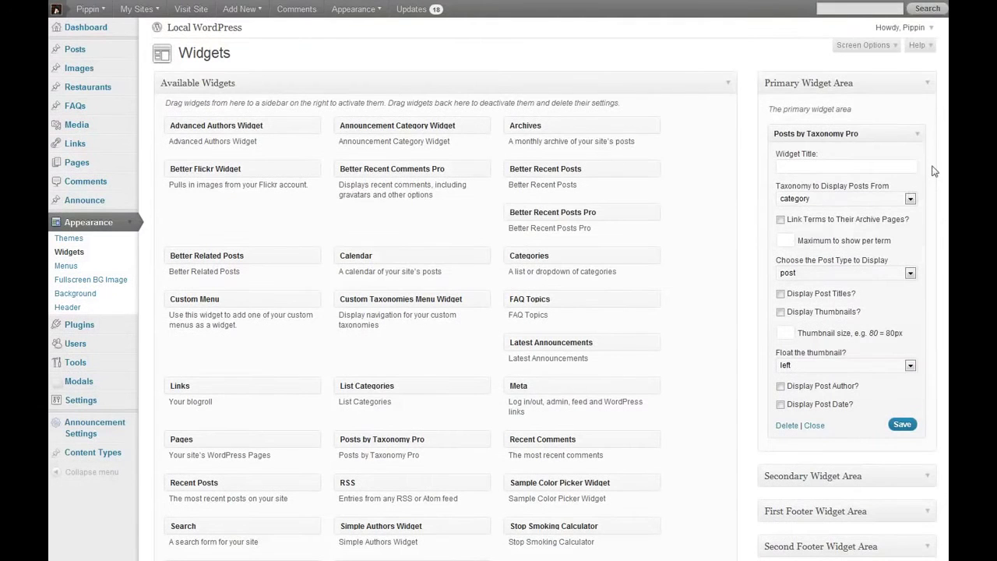
# - Title the widget "Posts by Taxonomy Terms" and keep category as the taxonomy to display posts from
pyautogui.click(798, 167)
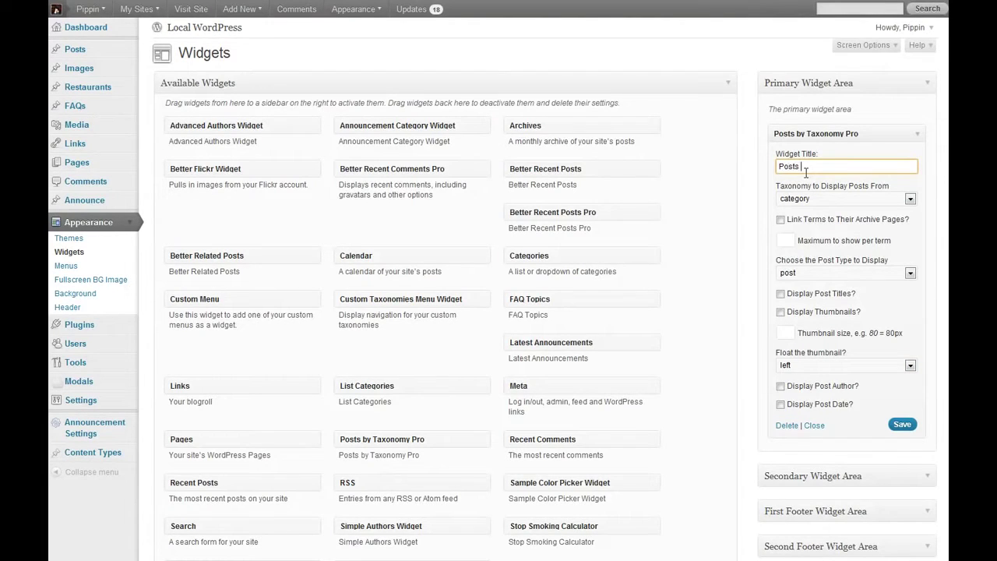
pyautogui.write('Posts by Taxonomy Terms')
pyautogui.click(859, 196)
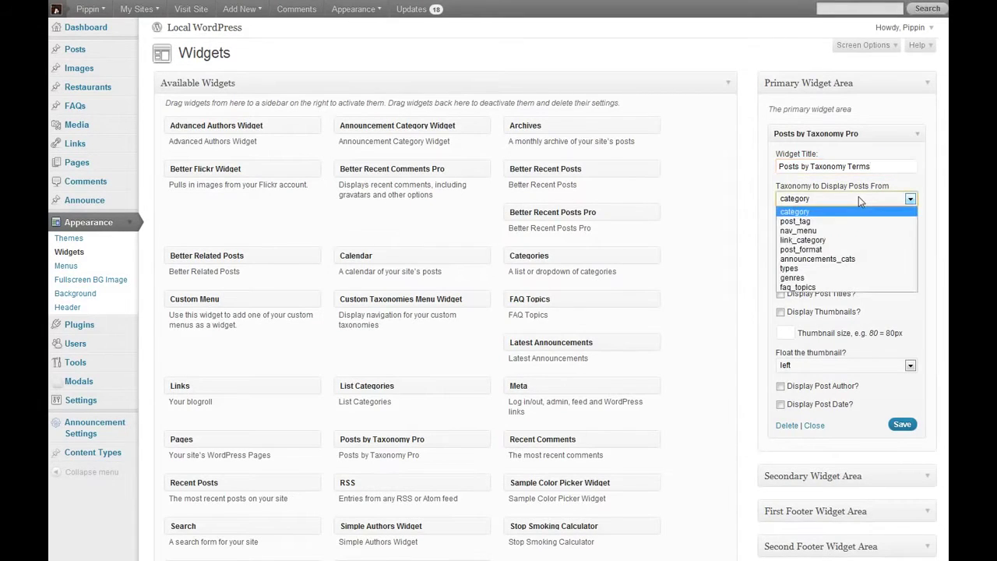
pyautogui.click(859, 196)
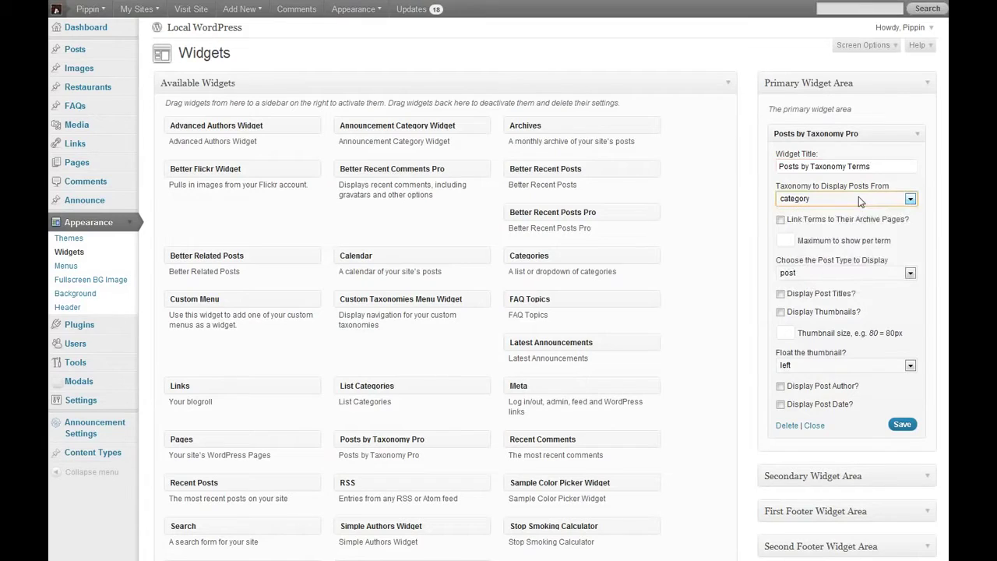
# - Link terms to their archive pages, show at most 3 posts per term, and display post titles and thumbnails sized 40
pyautogui.click(794, 224)
pyautogui.click(787, 240)
pyautogui.click(805, 300)
pyautogui.click(804, 312)
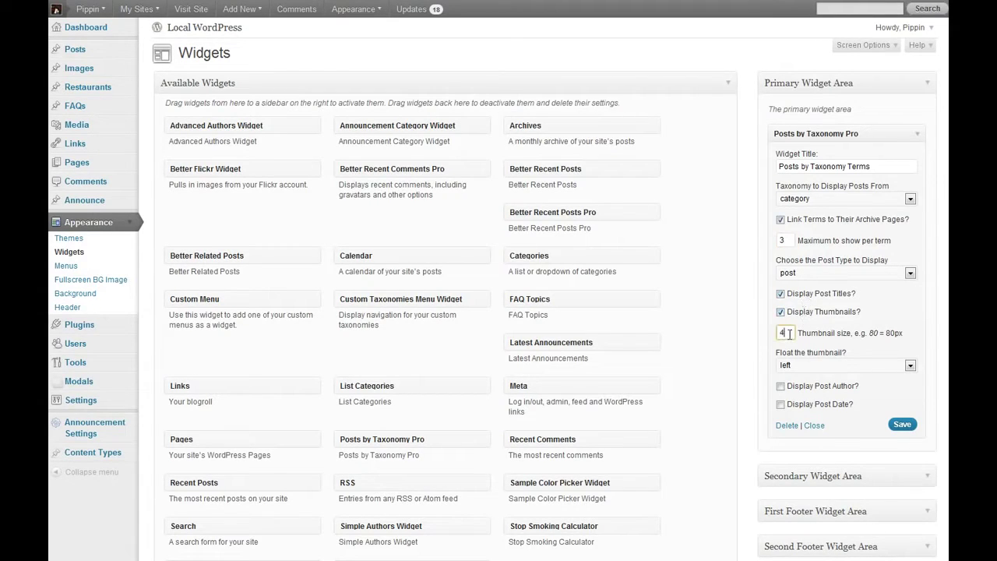
# - Float the thumbnails right, display the post author and date, and save the widget
pyautogui.click(824, 363)
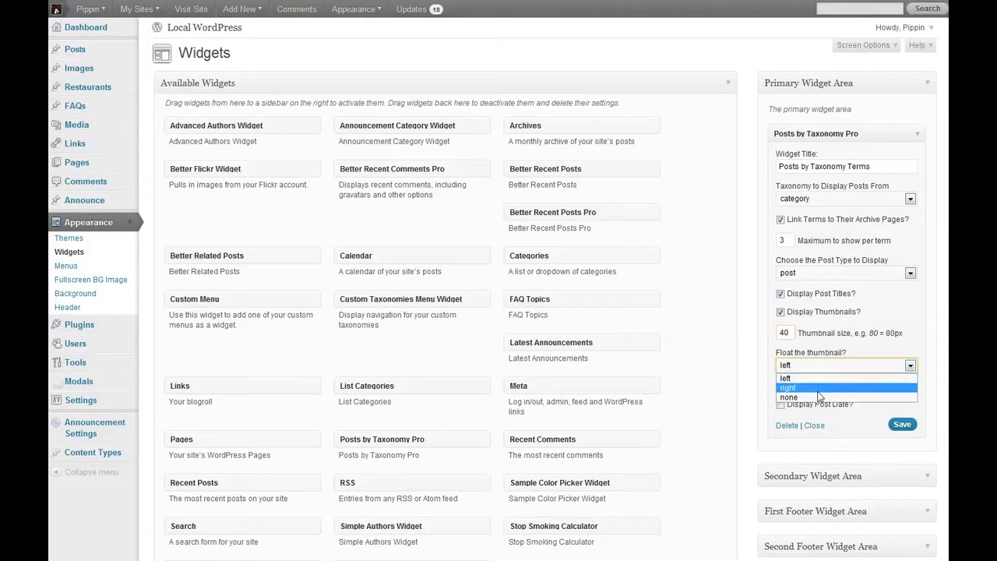
pyautogui.click(820, 388)
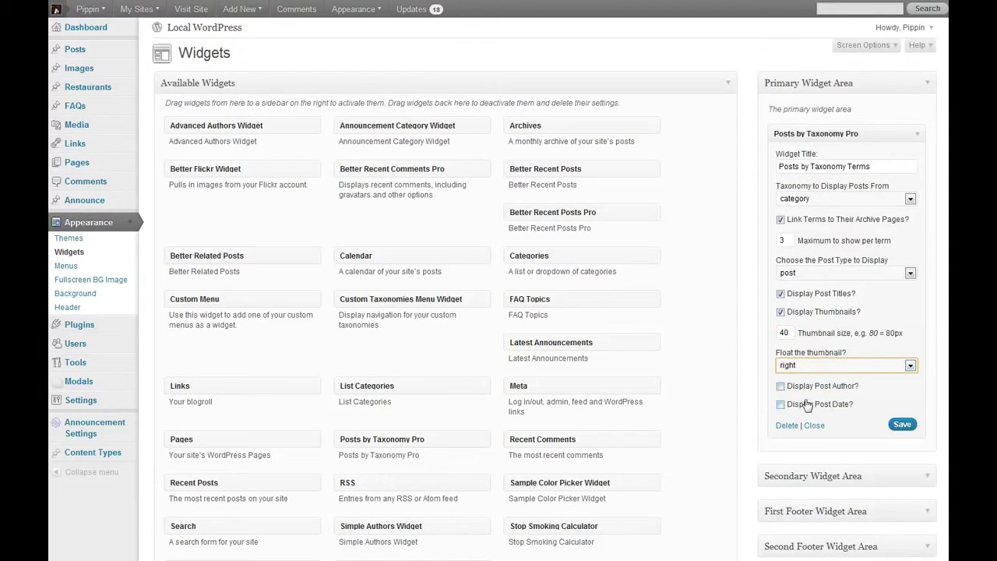
pyautogui.click(811, 387)
pyautogui.click(805, 407)
pyautogui.click(901, 423)
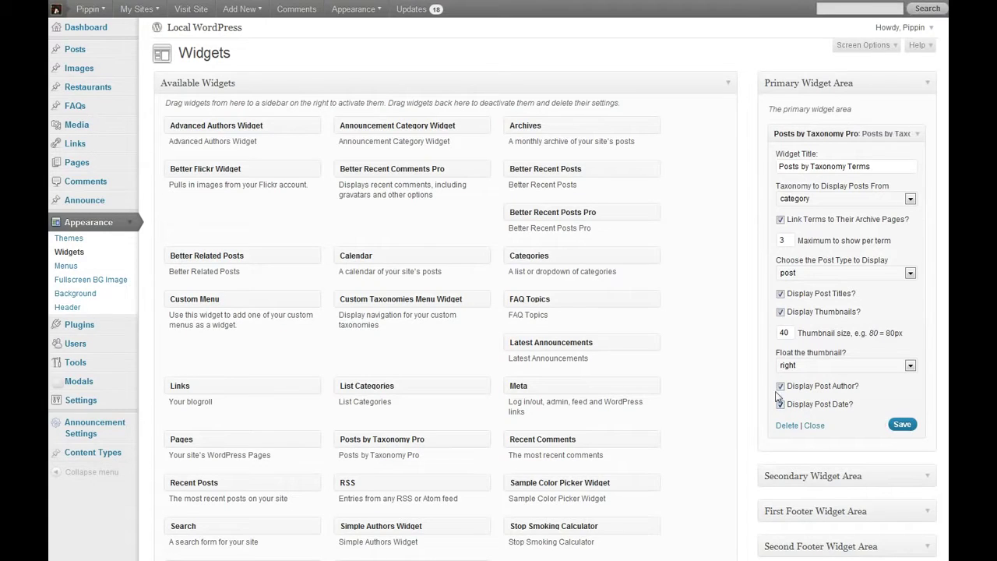
# - Reload the site's front page and examine the sidebar widget's category terms, posts, thumbnails, authors and dates
pyautogui.click(529, 1)
pyautogui.press('F5')
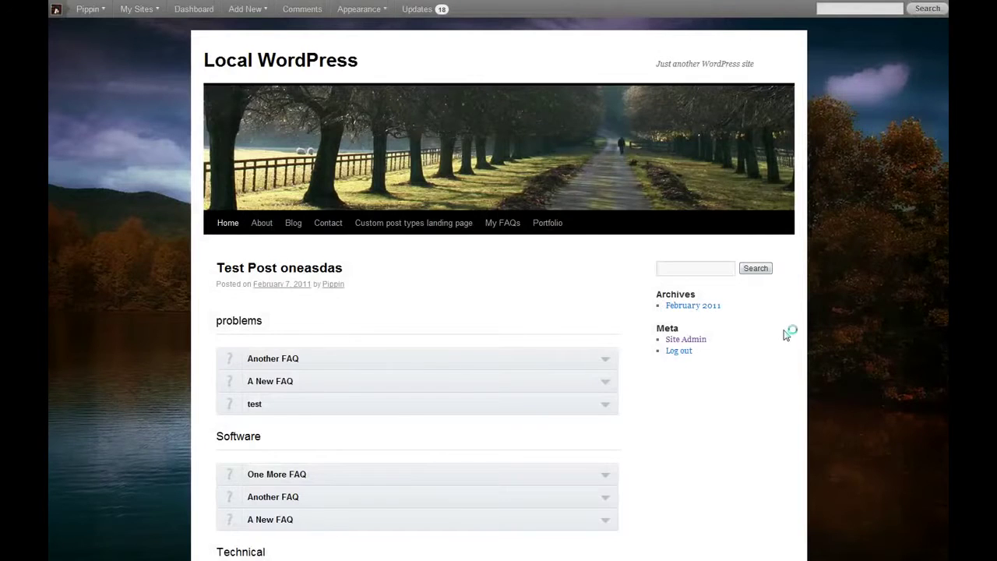
pyautogui.scroll(-3, 793, 240)
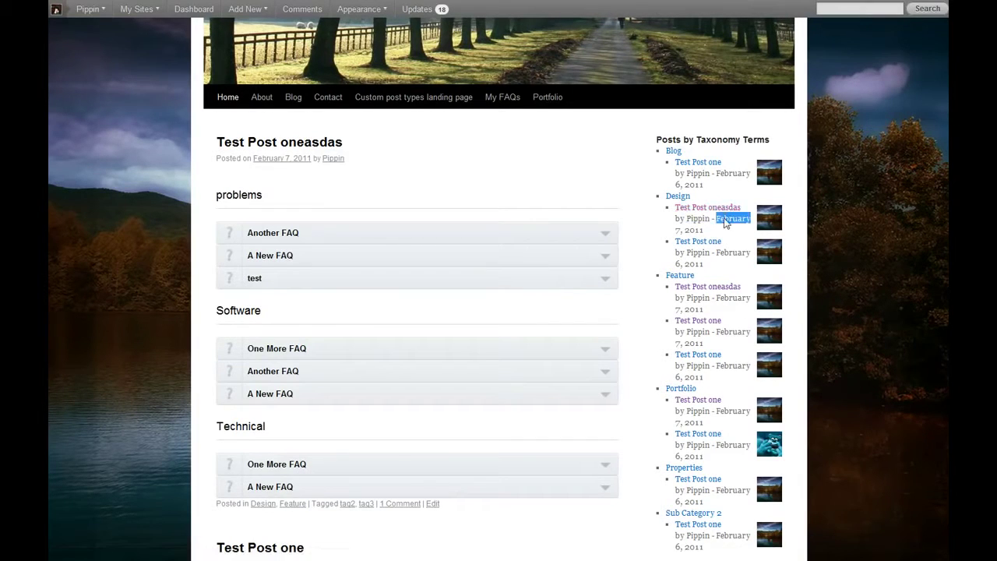
pyautogui.moveTo(671, 277); pyautogui.dragTo(710, 276)
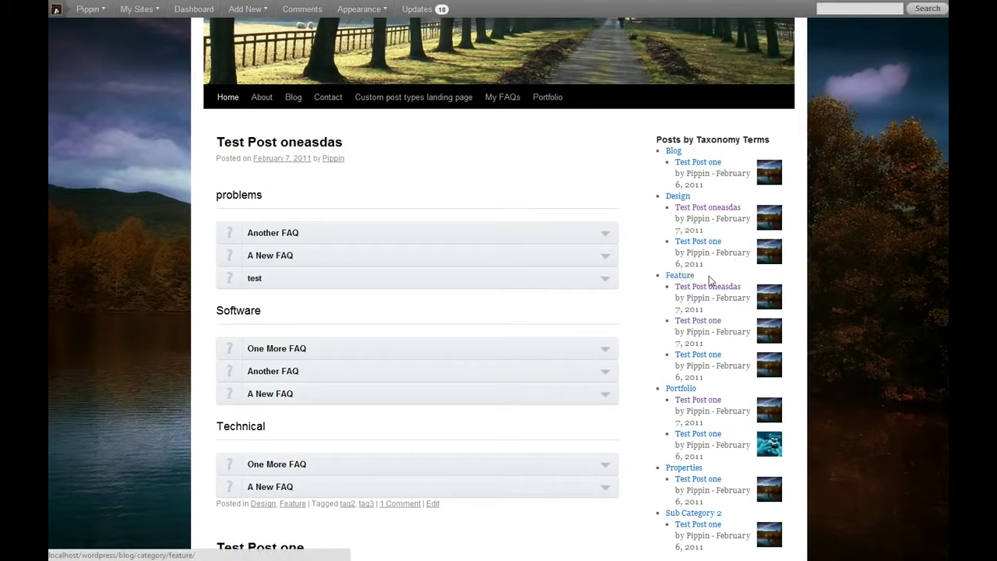
pyautogui.click(718, 276)
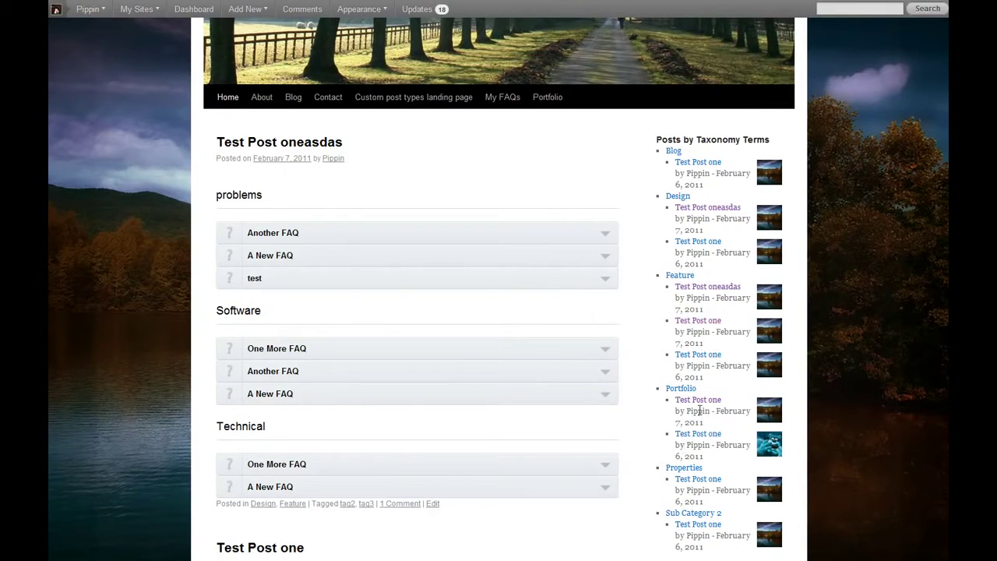
# - Open the Feature category archive from the widget and check the page's category heading
pyautogui.click(679, 278)
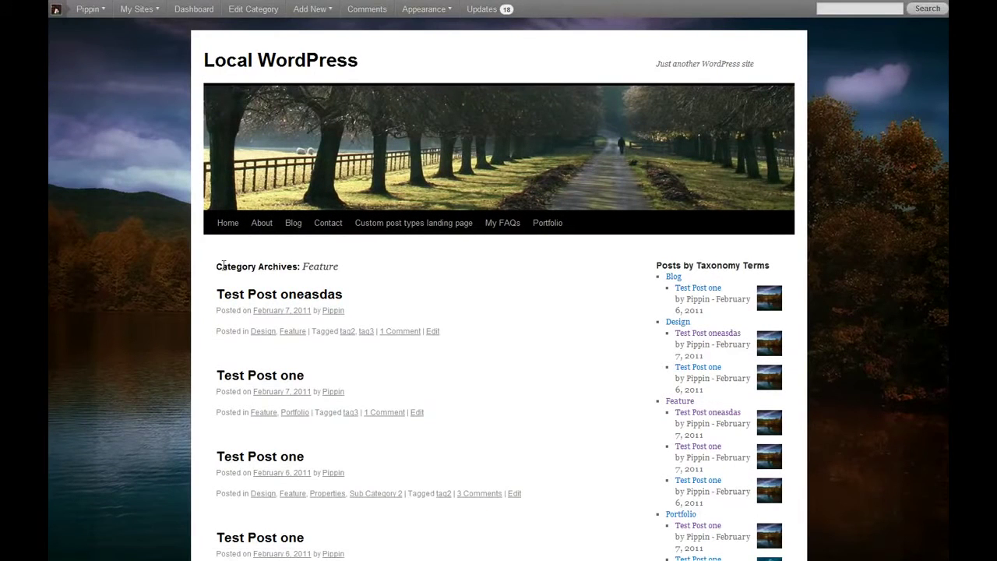
pyautogui.moveTo(223, 265); pyautogui.dragTo(372, 265)
pyautogui.click(374, 273)
# - Set the widget's taxonomy to faq_topics and its post type to faqs, turn off thumbnails, and save it
pyautogui.moveTo(87, 10)
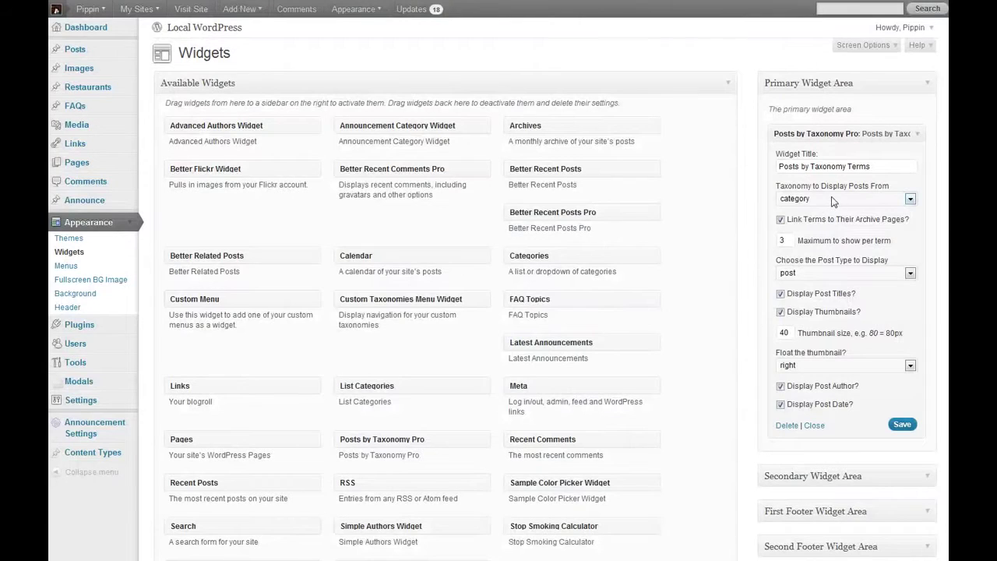
pyautogui.click(831, 198)
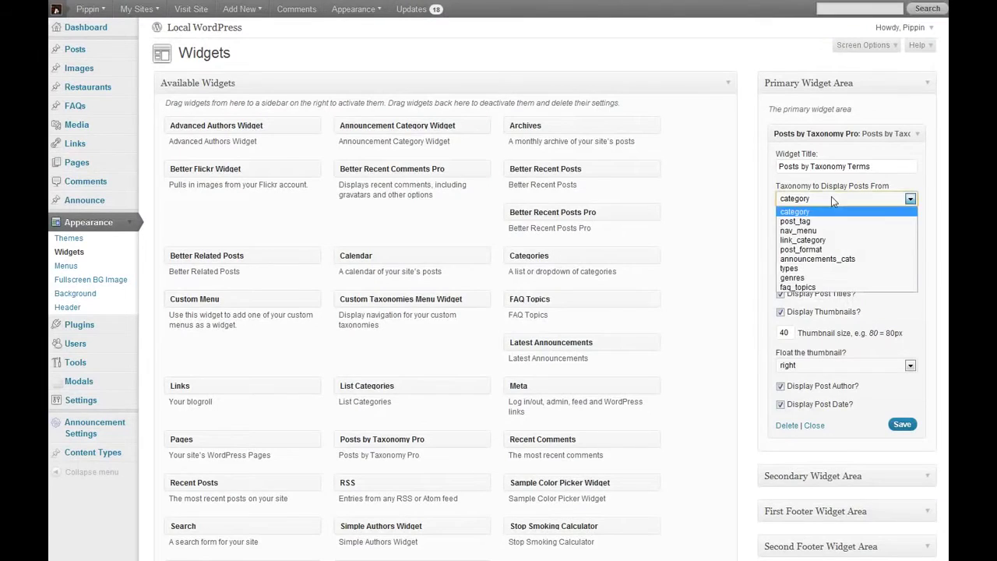
pyautogui.click(821, 288)
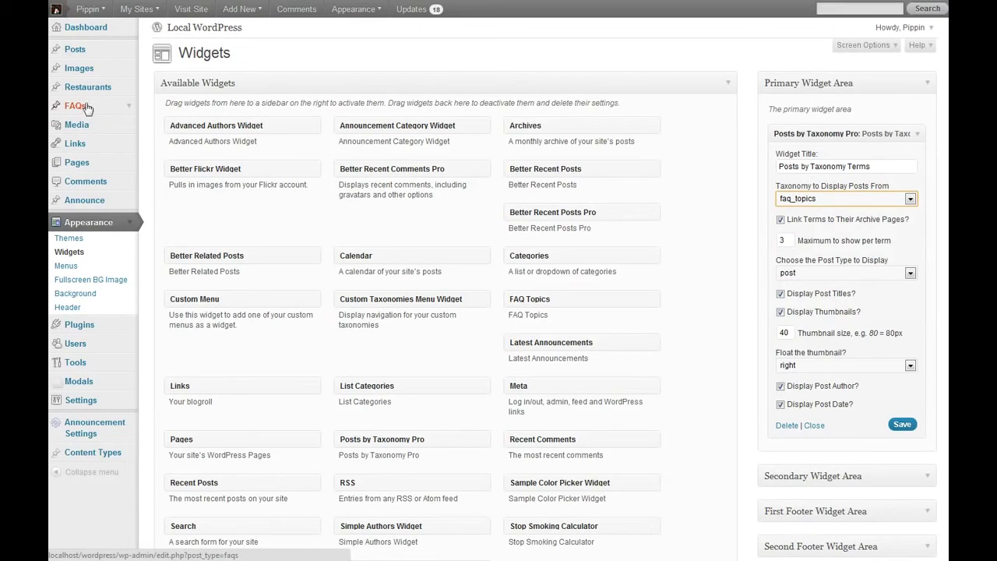
pyautogui.click(816, 274)
pyautogui.click(797, 366)
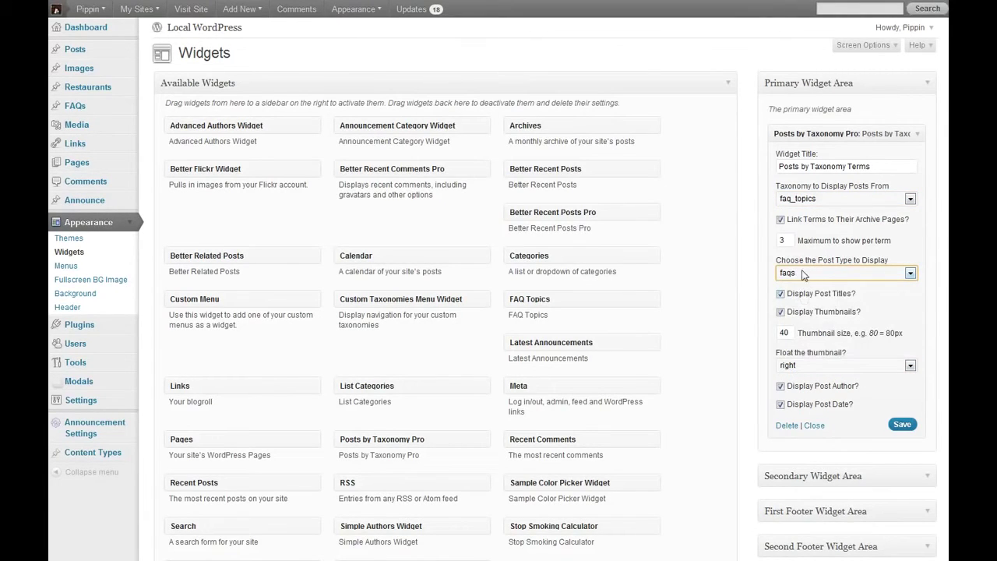
pyautogui.click(805, 312)
pyautogui.click(902, 424)
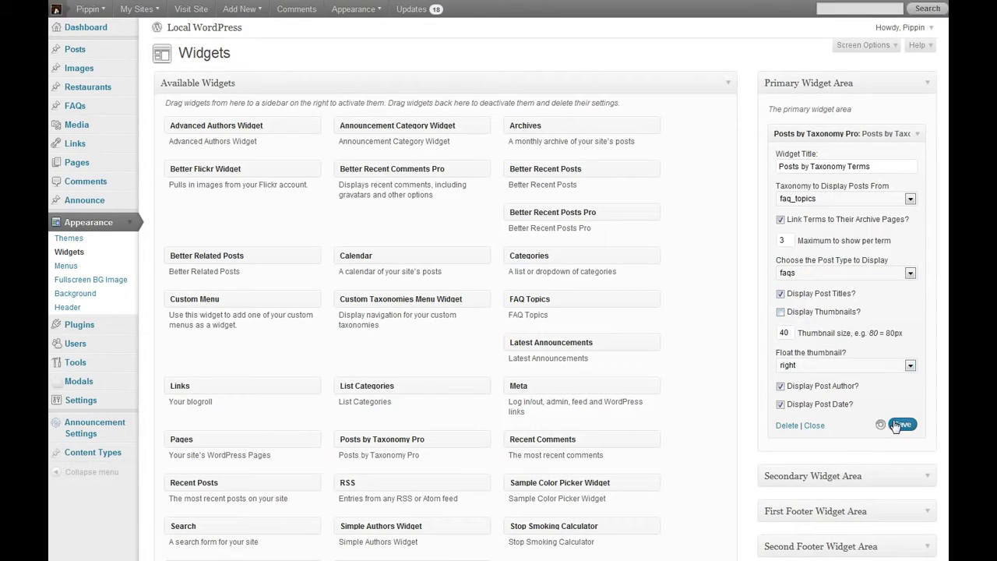
# - Reload the site's front page and compare the terms in the sidebar widget with the FAQ Topics admin list
pyautogui.hotkey('ctrl', 'Tab')
pyautogui.press('F5')
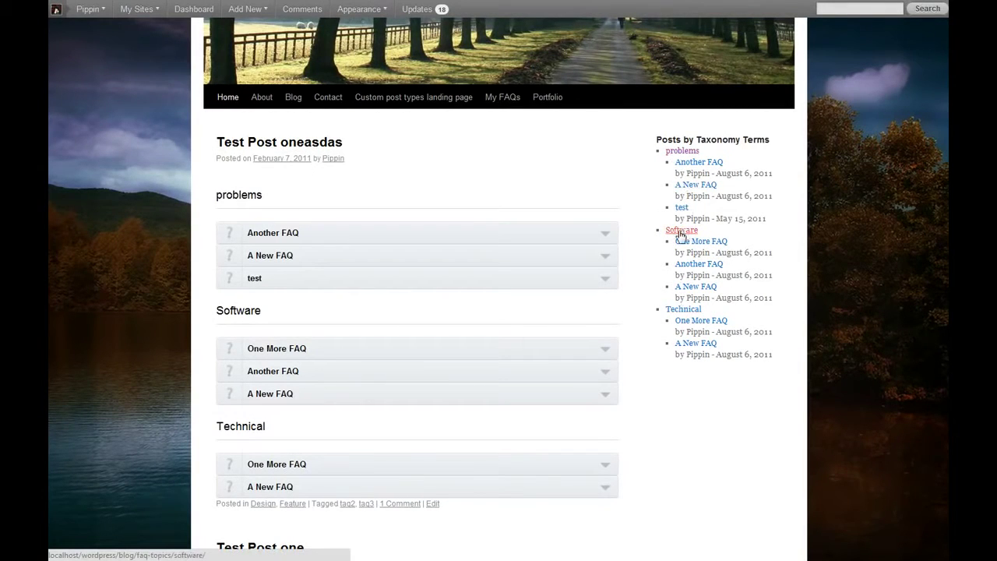
pyautogui.hotkey('ctrl', 'Tab')
pyautogui.click(127, 106)
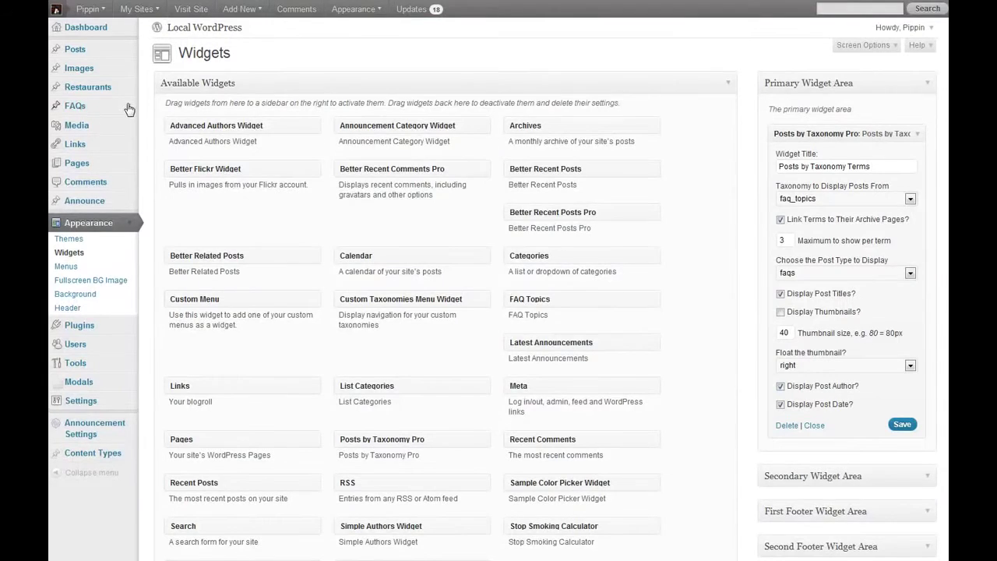
pyautogui.click(67, 150)
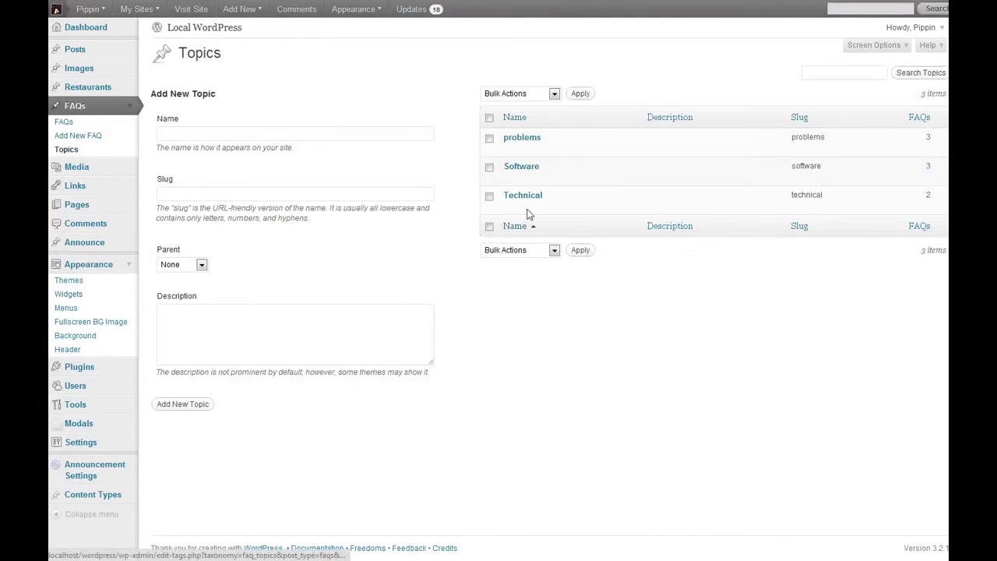
pyautogui.hotkey('ctrl', 'Tab')
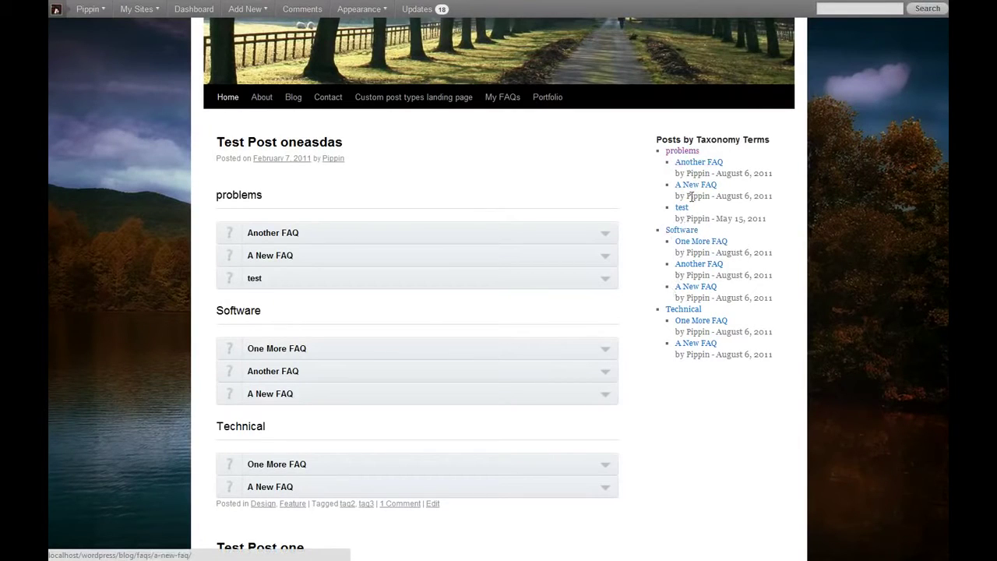
# - View the One More FAQ entry and the problems topic archive through the sidebar widget's links
pyautogui.click(697, 242)
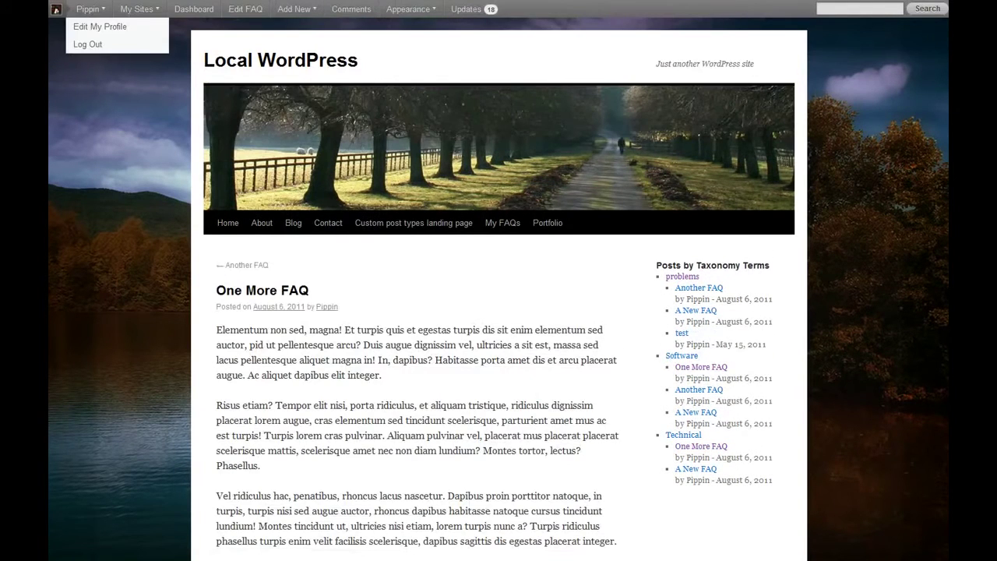
pyautogui.hotkey('alt', 'Left')
pyautogui.click(682, 151)
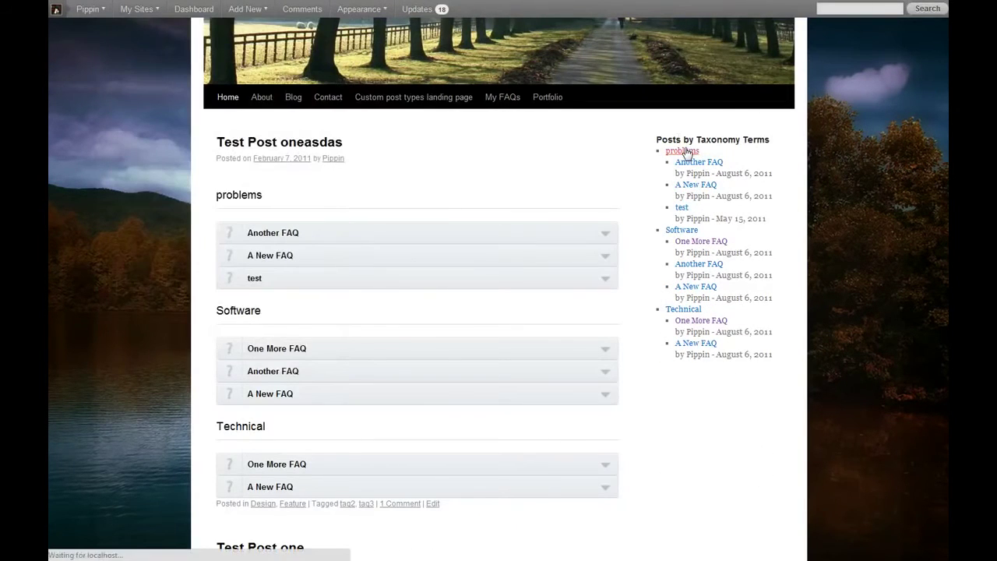
pyautogui.scroll(-3, 467, 296)
pyautogui.scroll(3, 457, 312)
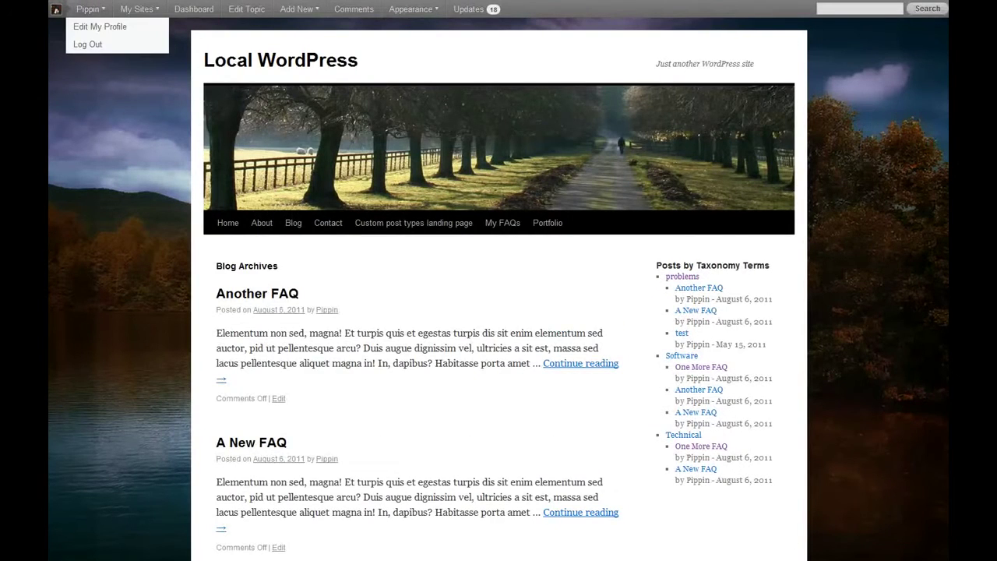
pyautogui.hotkey('alt', 'Left')
pyautogui.hotkey('alt', 'Left')
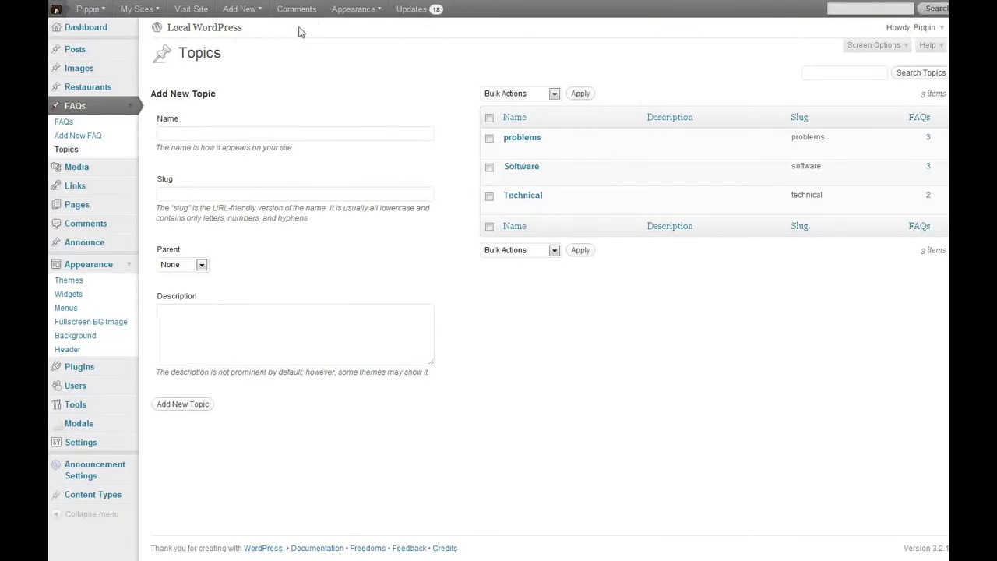
# - Set the widget's taxonomy to types and its post type to restuarants, turn off the post author, and save it
pyautogui.hotkey('alt', 'Left')
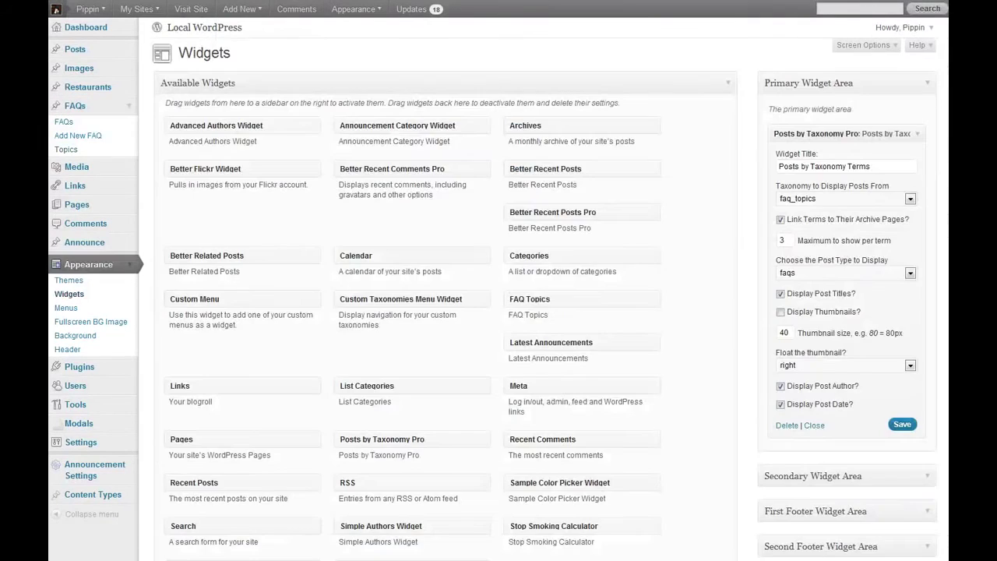
pyautogui.click(901, 198)
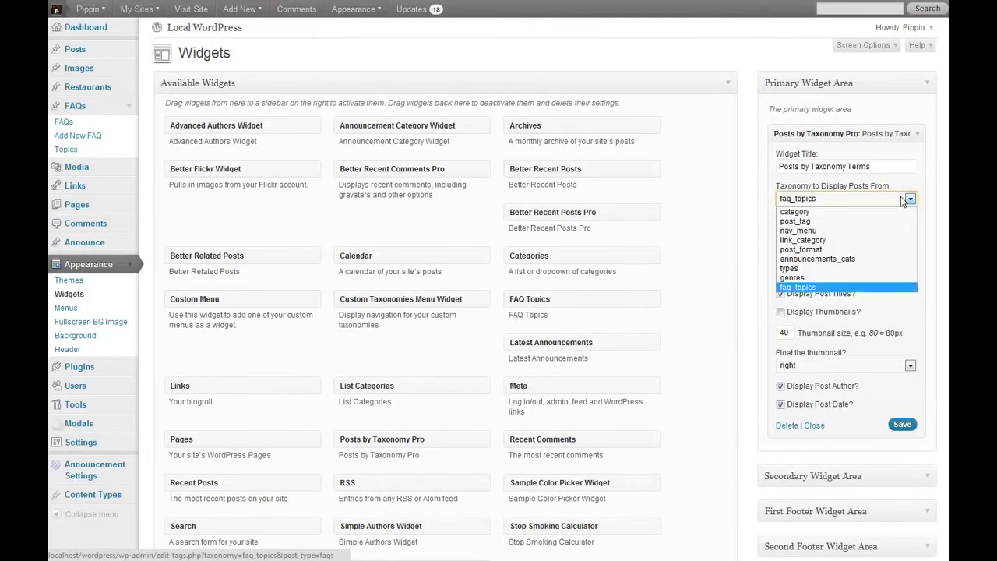
pyautogui.click(841, 268)
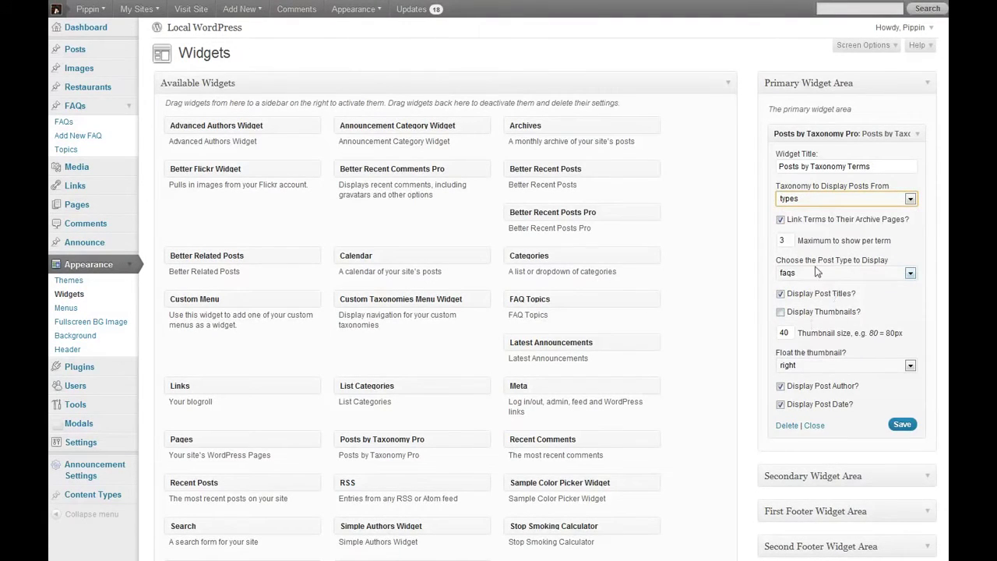
pyautogui.click(818, 273)
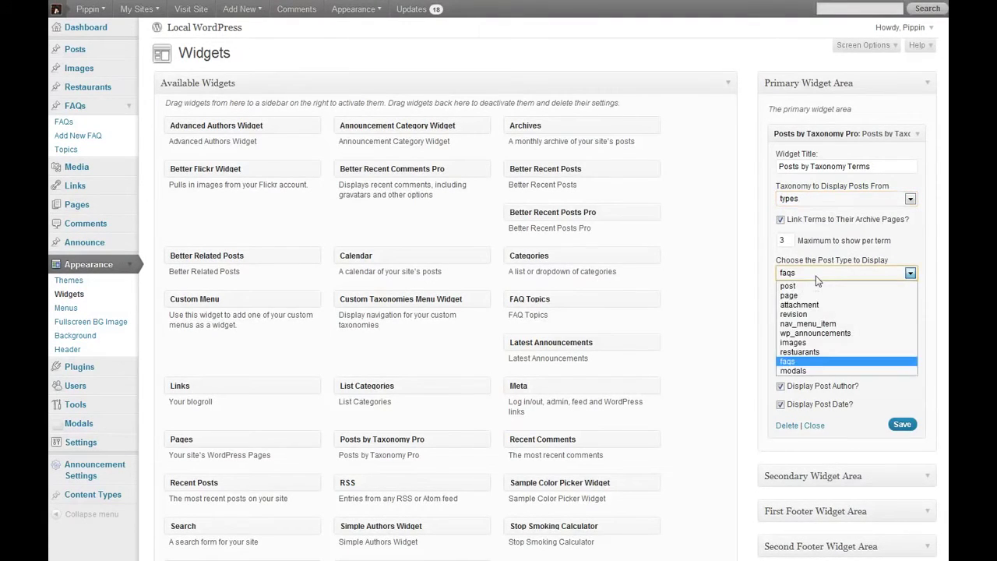
pyautogui.click(804, 352)
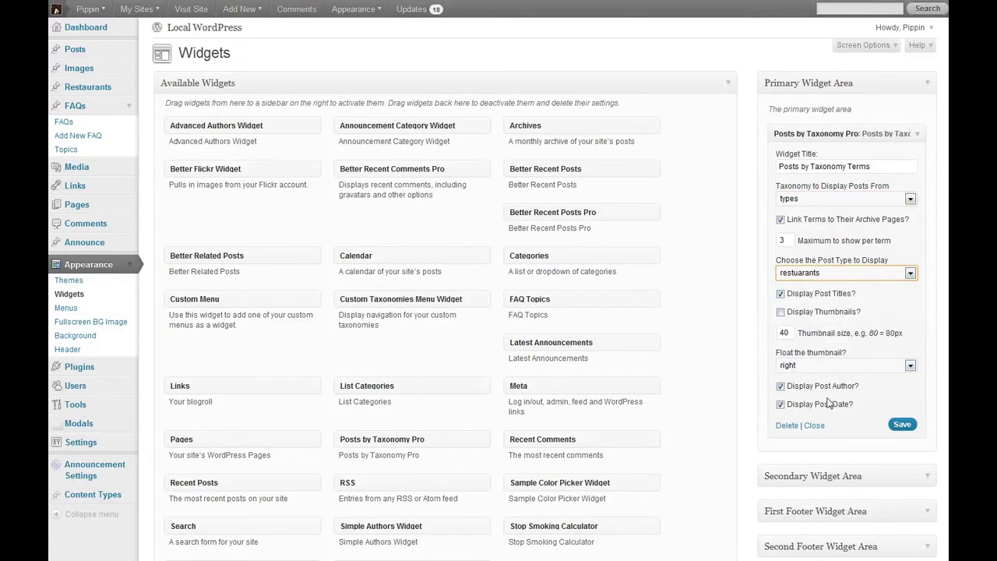
pyautogui.click(824, 386)
pyautogui.click(901, 424)
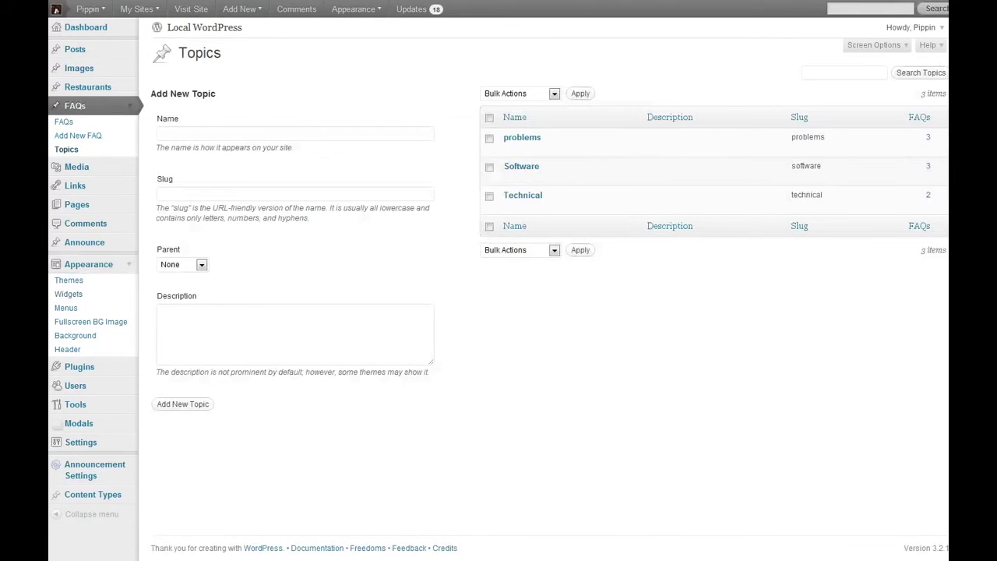